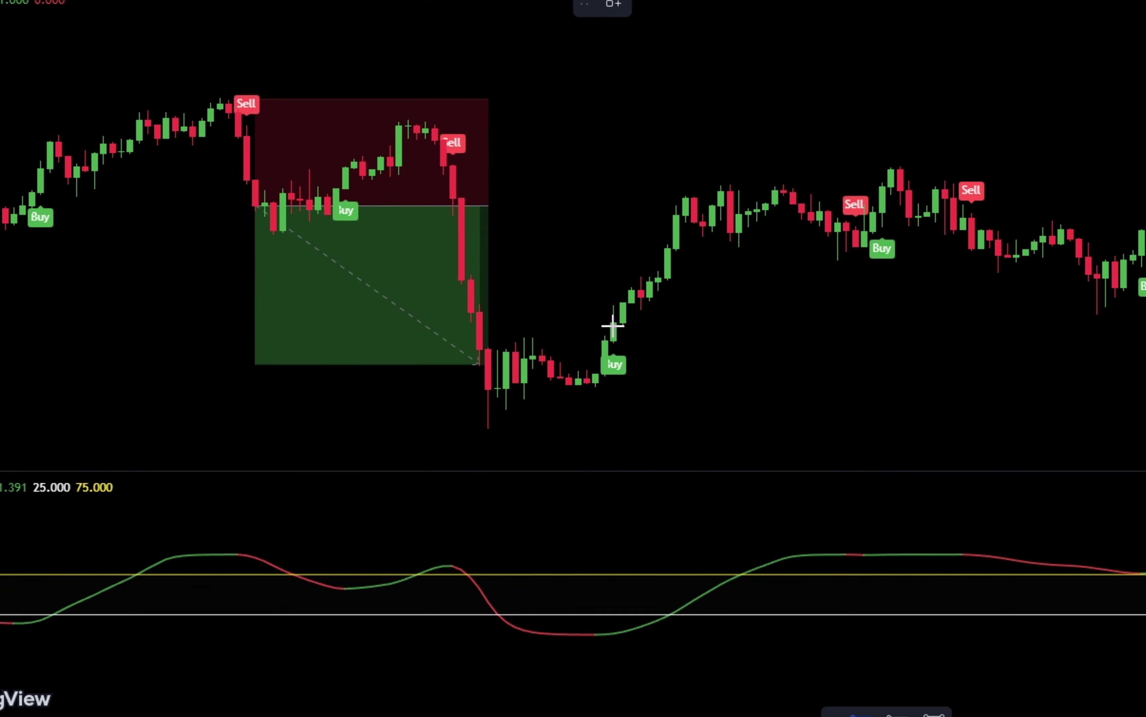
Step: Place a long position box at the Buy signal and stretch it further right
{"action": "left_click", "coordinate": [613, 324]}
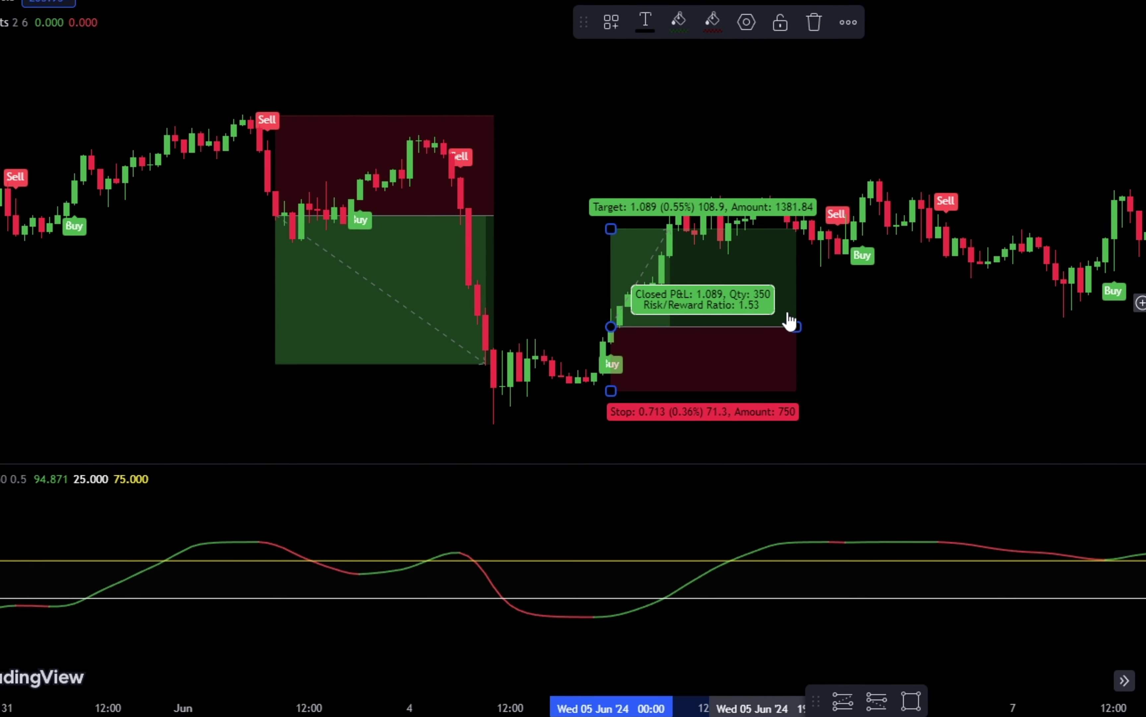
{"action": "left_click_drag", "start_coordinate": [792, 325], "coordinate": [865, 338]}
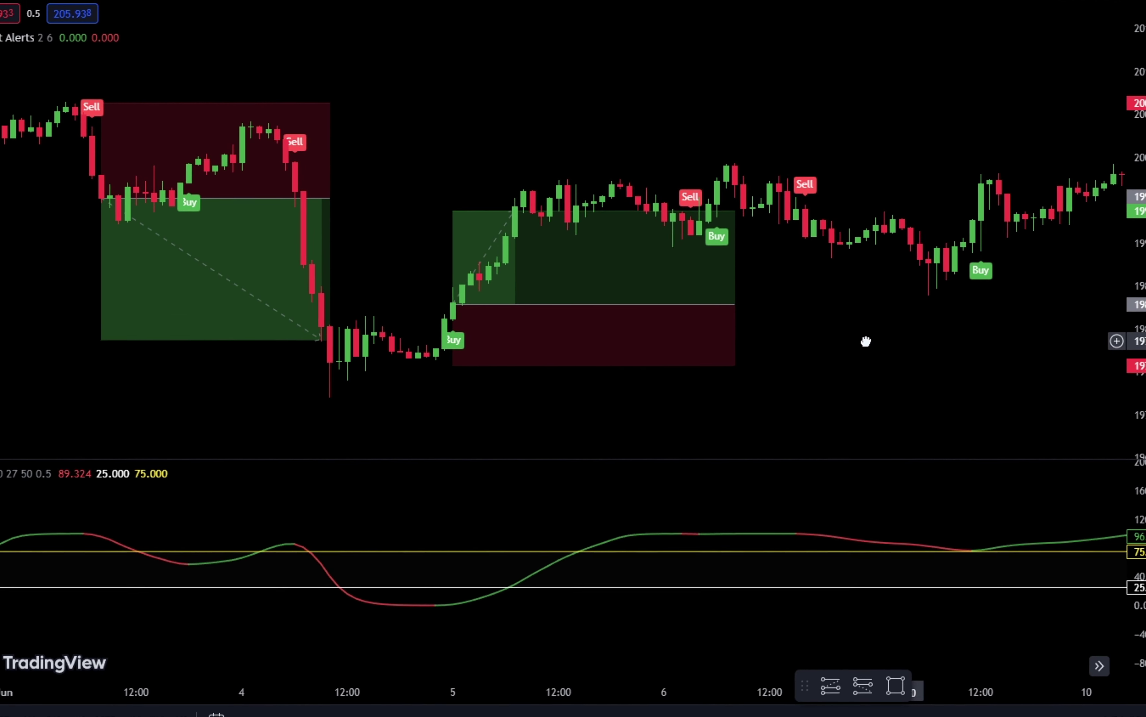
{"action": "left_click", "coordinate": [645, 258]}
{"action": "left_click", "coordinate": [883, 365]}
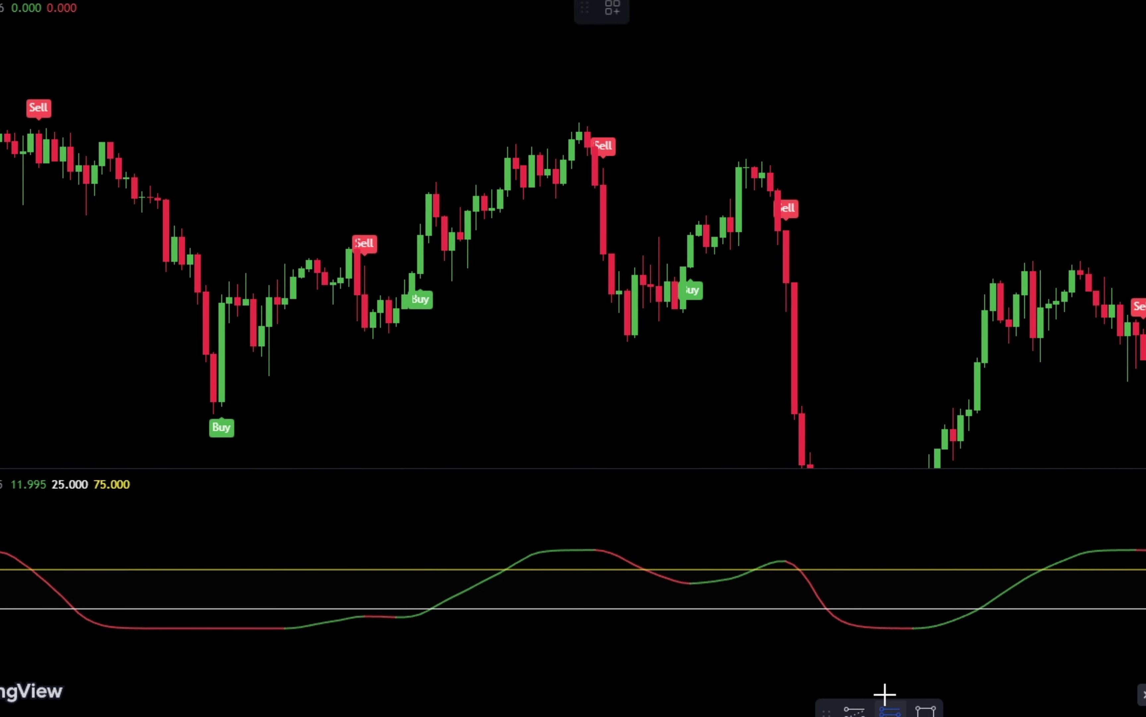
Step: Place a short position box at the Sell signal, raising its stop and lowering its profit target
{"action": "left_click", "coordinate": [612, 294]}
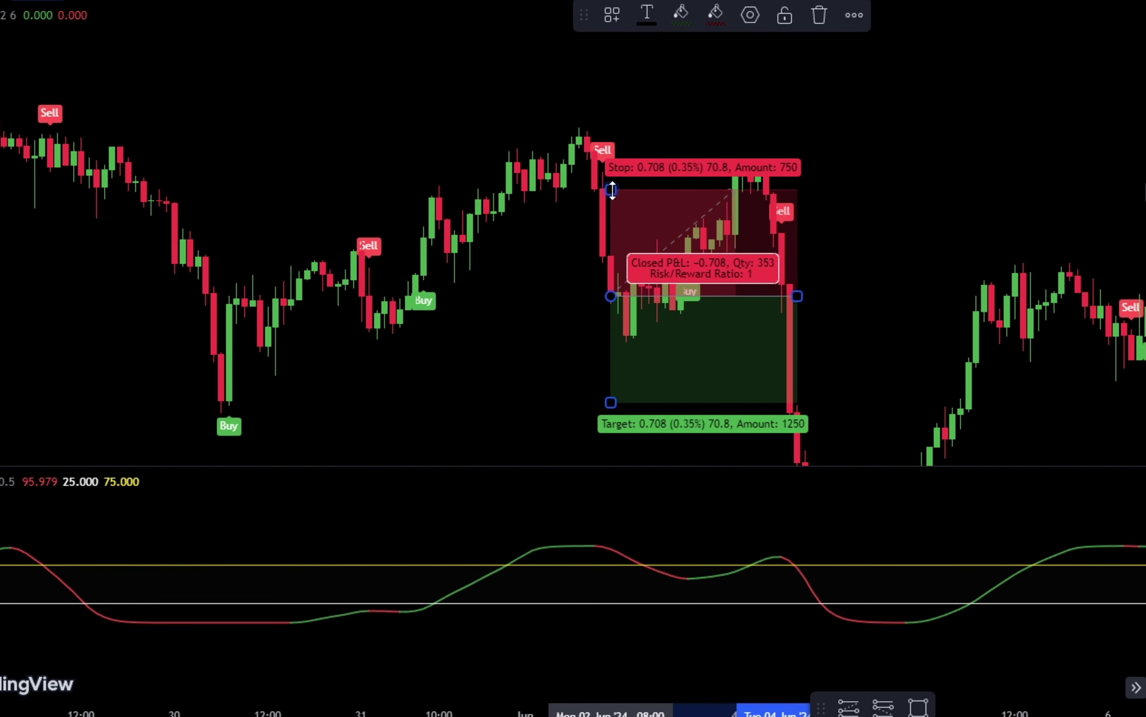
{"action": "left_click_drag", "start_coordinate": [611, 189], "coordinate": [611, 121]}
{"action": "left_click_drag", "start_coordinate": [907, 239], "coordinate": [898, 147]}
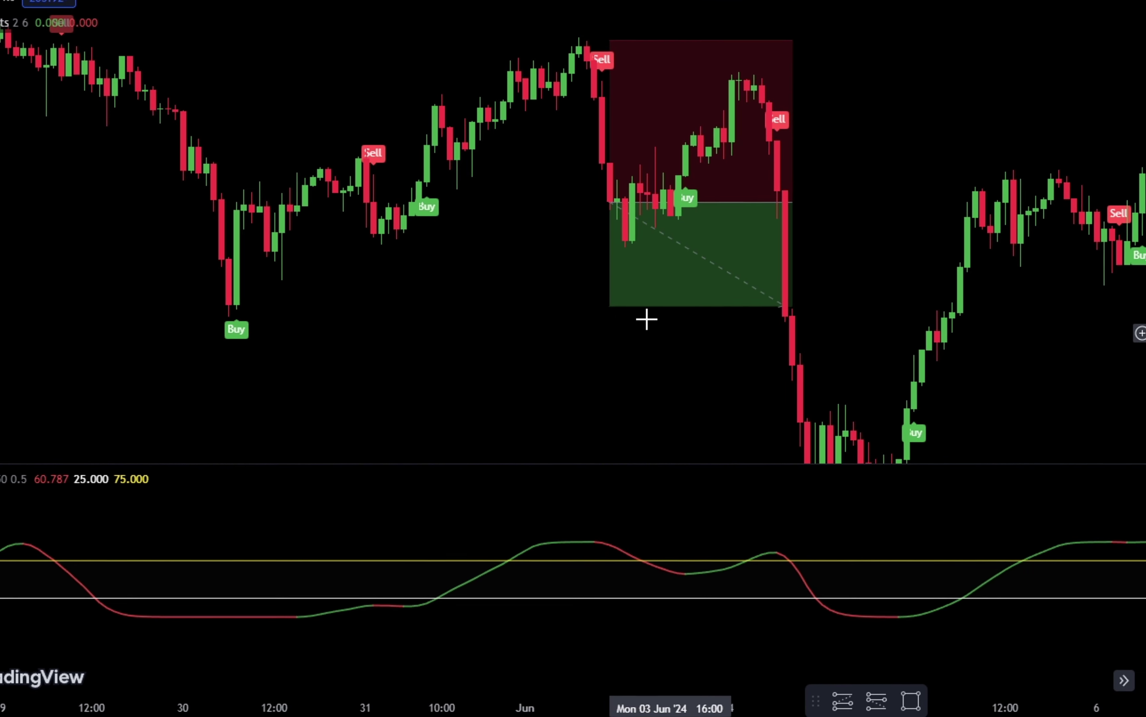
{"action": "left_click_drag", "start_coordinate": [614, 304], "coordinate": [602, 441]}
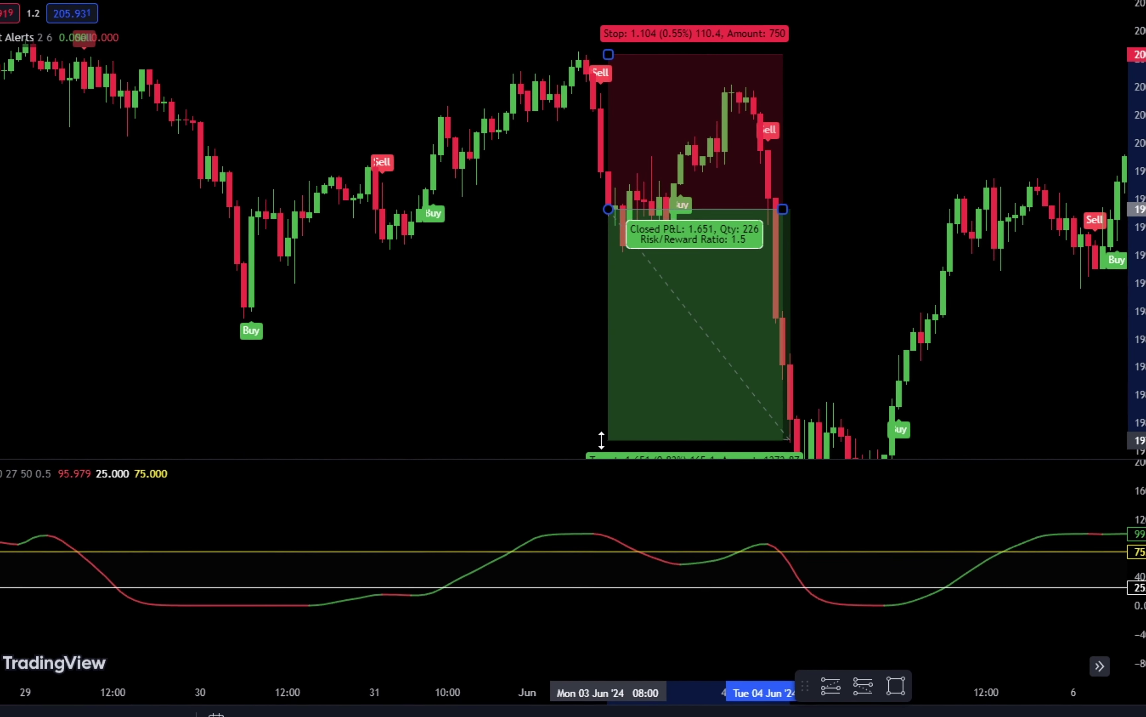
{"action": "left_click", "coordinate": [1038, 289]}
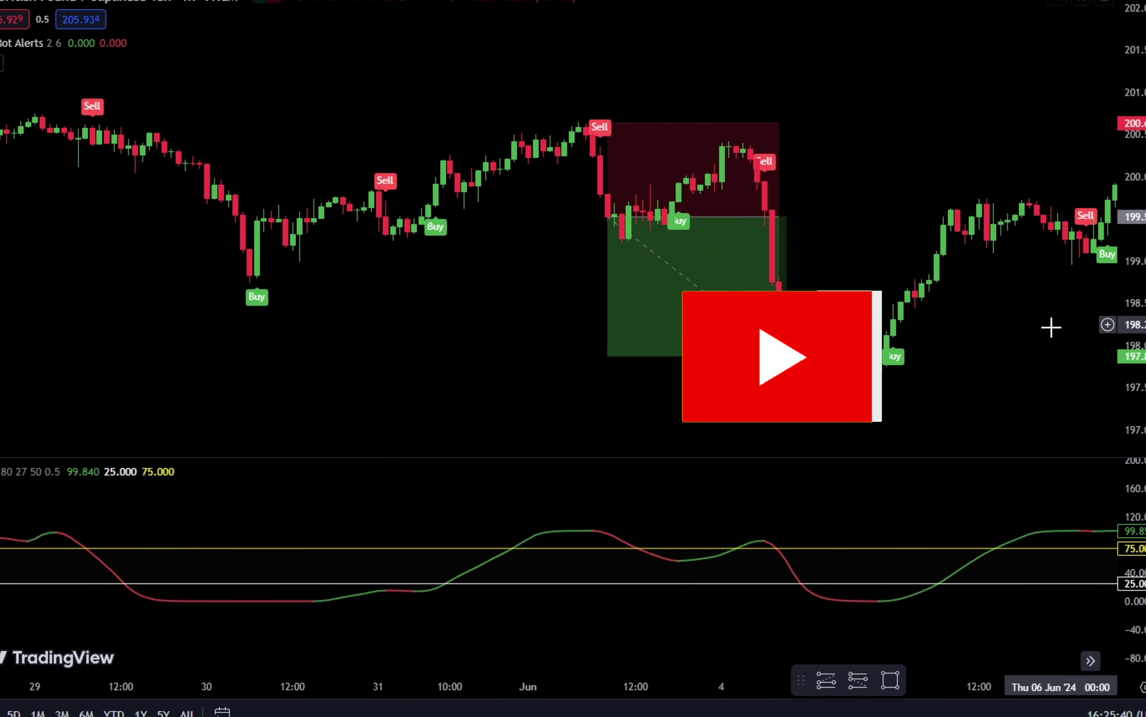
{"action": "left_click_drag", "start_coordinate": [1051, 327], "coordinate": [940, 326]}
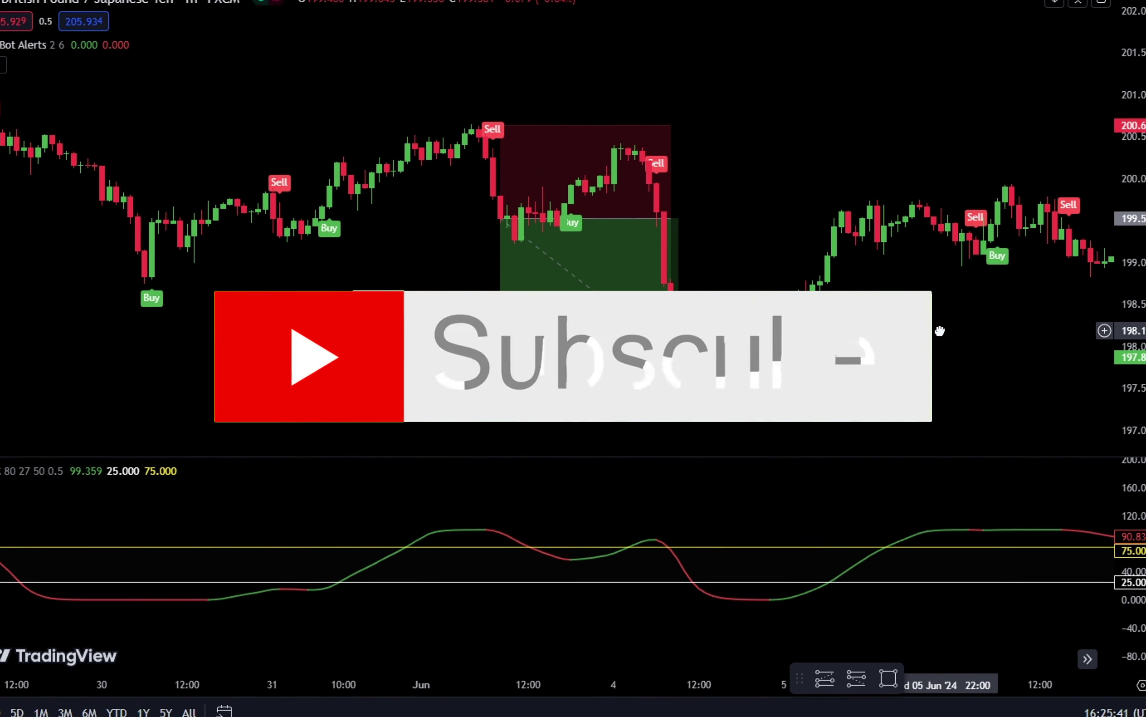
{"action": "left_click", "coordinate": [678, 227]}
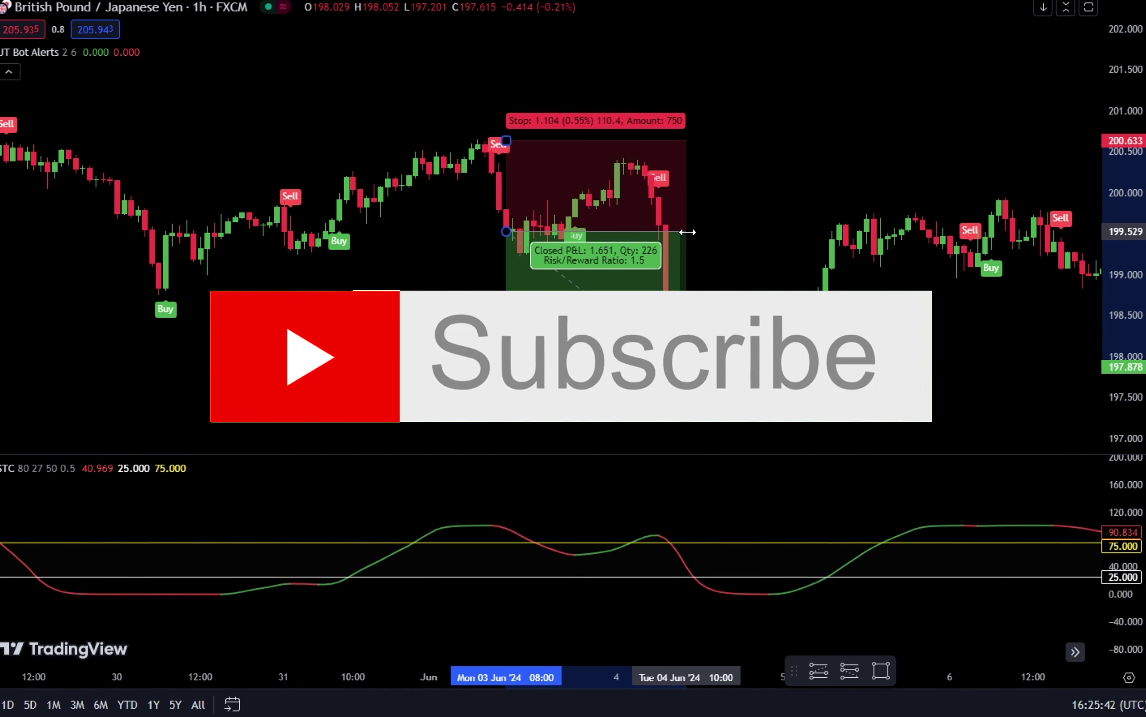
{"action": "left_click", "coordinate": [750, 232]}
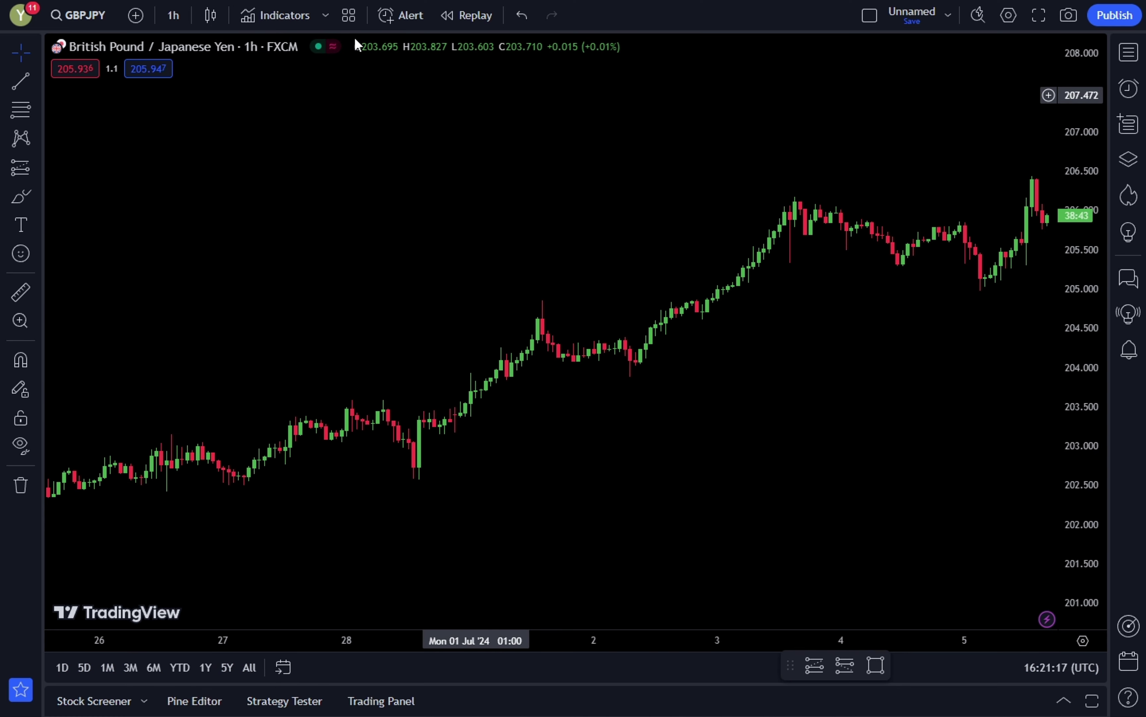
Step: Search indicators for 'UT' and add UT Bot Alerts to the chart
{"action": "left_click", "coordinate": [272, 15]}
{"action": "type", "text": "UT"}
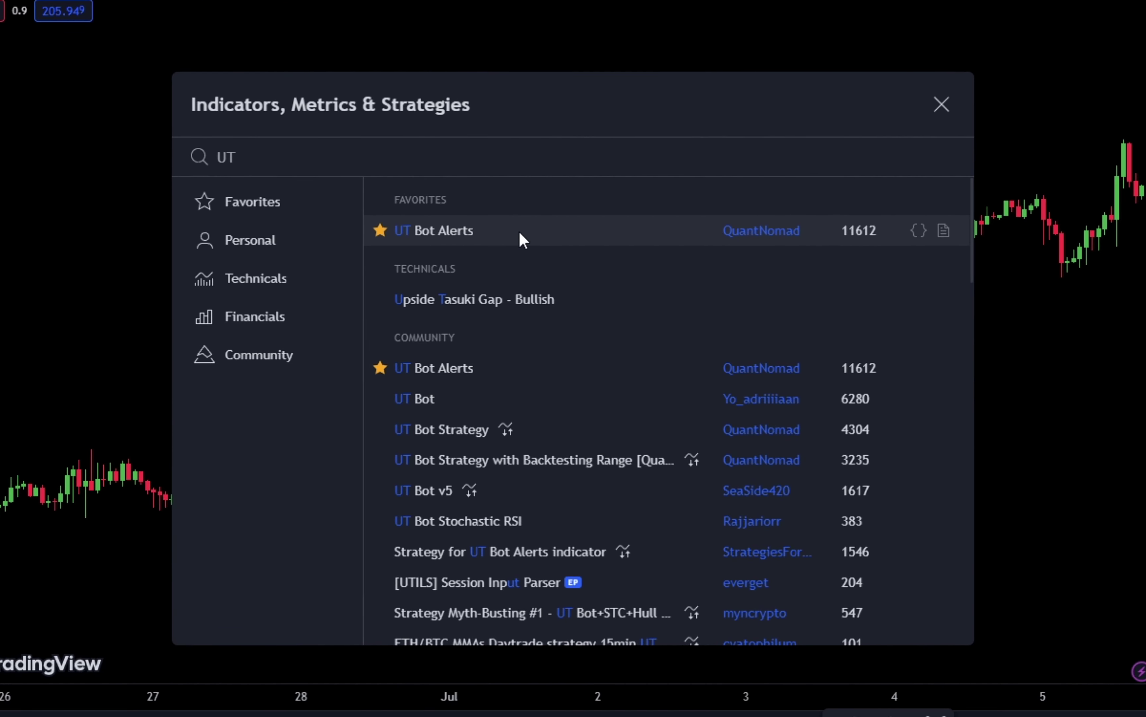
{"action": "left_click", "coordinate": [475, 233]}
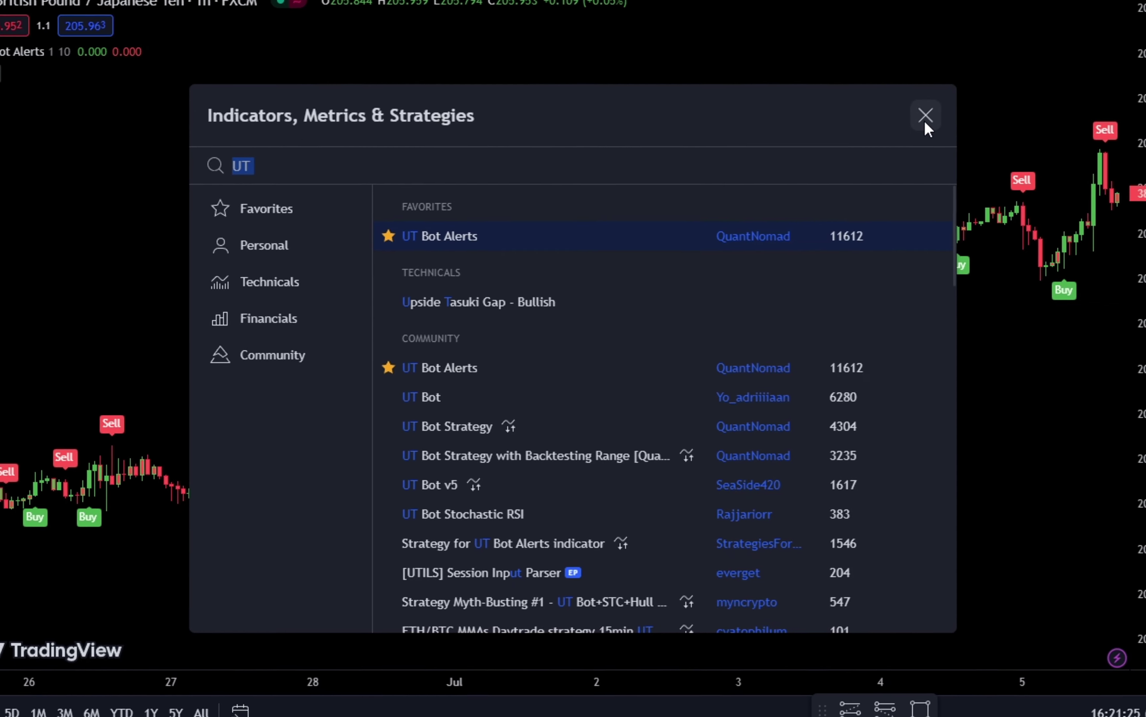
{"action": "left_click", "coordinate": [942, 104]}
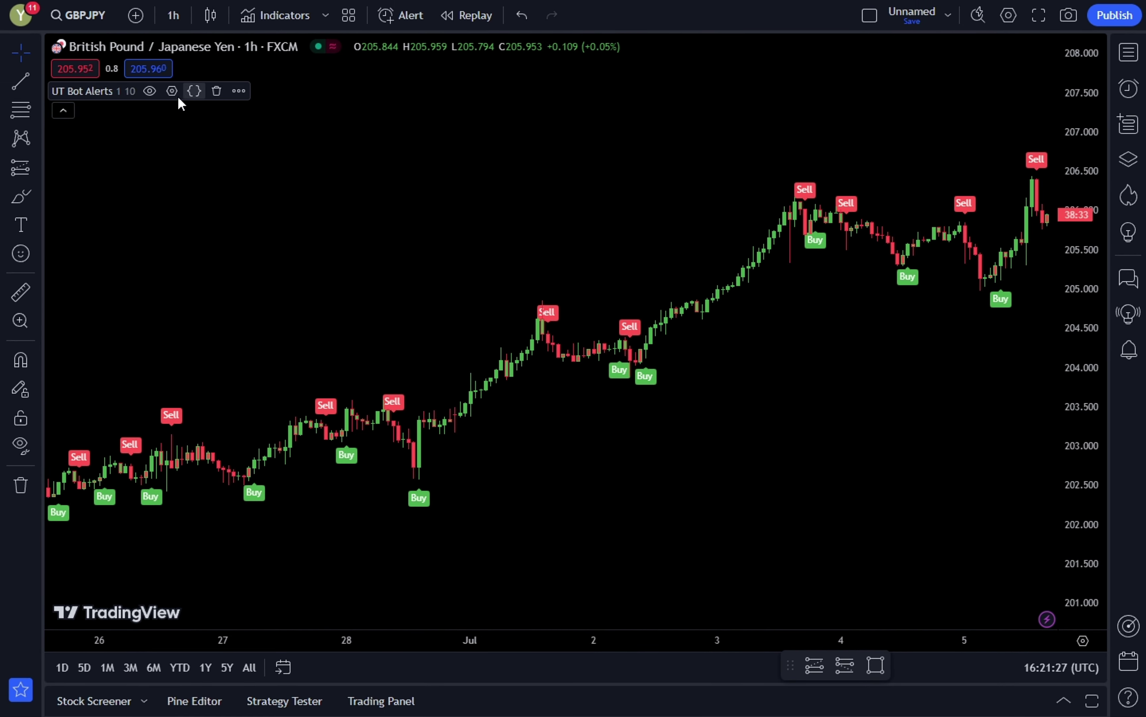
Step: Change the UT Bot Alerts inputs to 2 and an ATR Period of 6, and apply
{"action": "left_click", "coordinate": [172, 90]}
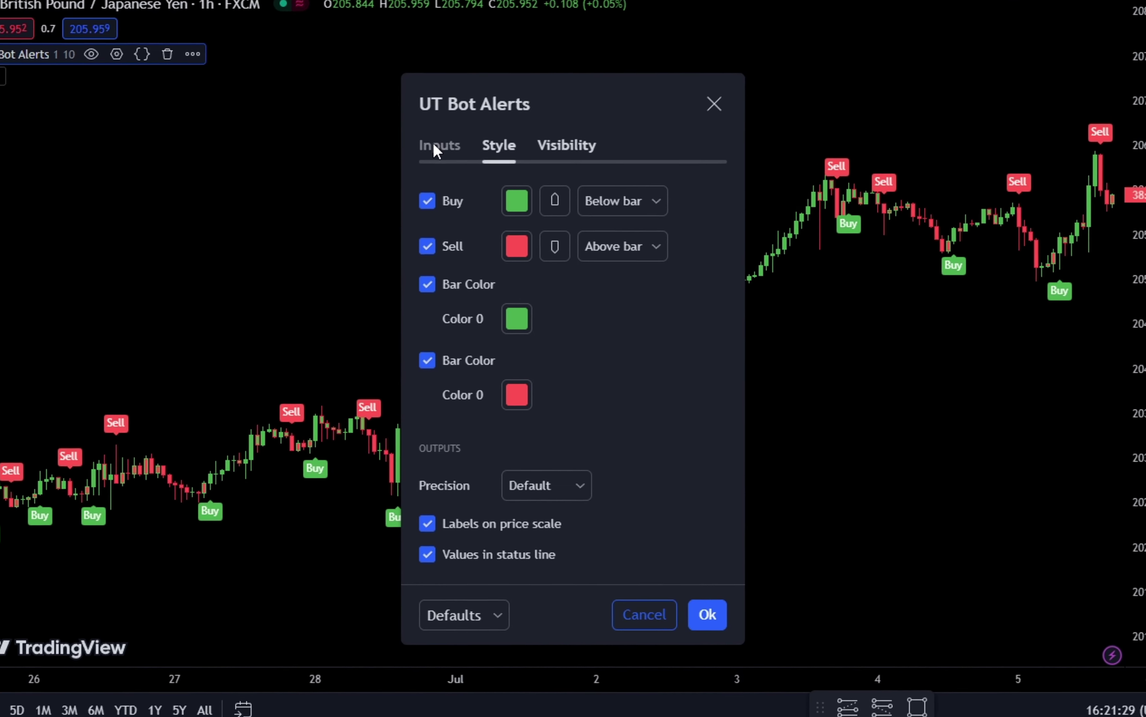
{"action": "left_click", "coordinate": [454, 169]}
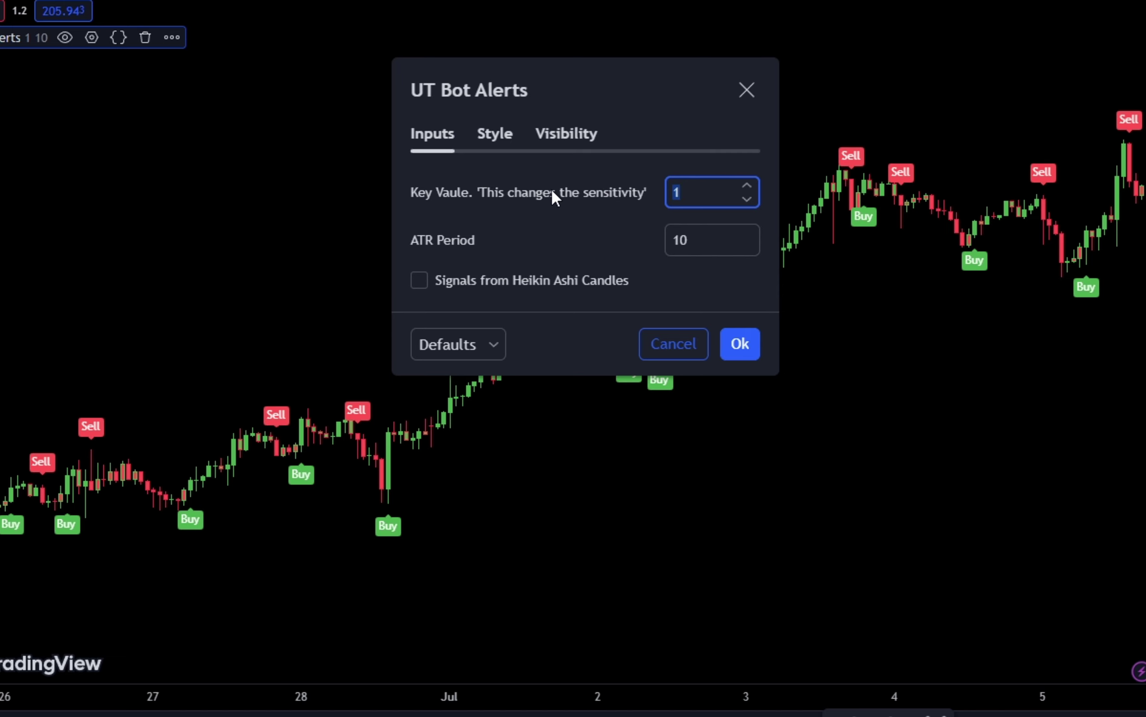
{"action": "type", "text": "2"}
{"action": "left_click", "coordinate": [690, 236]}
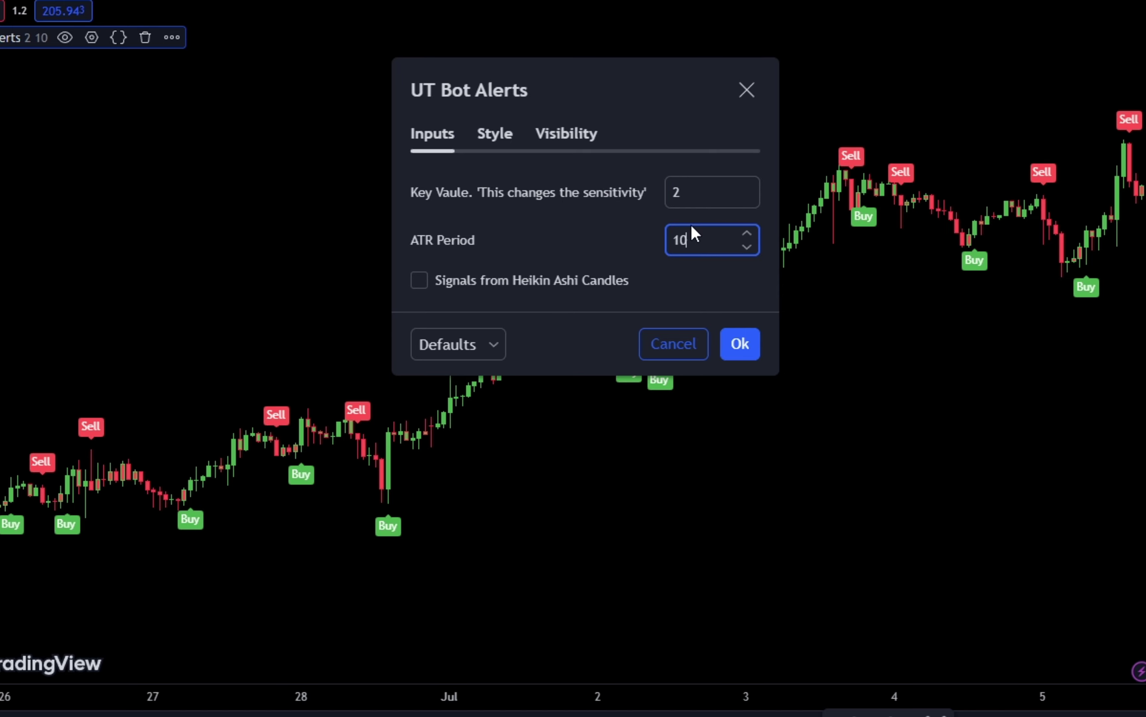
{"action": "key", "text": "BackSpace"}
{"action": "key", "text": "BackSpace"}
{"action": "type", "text": "6"}
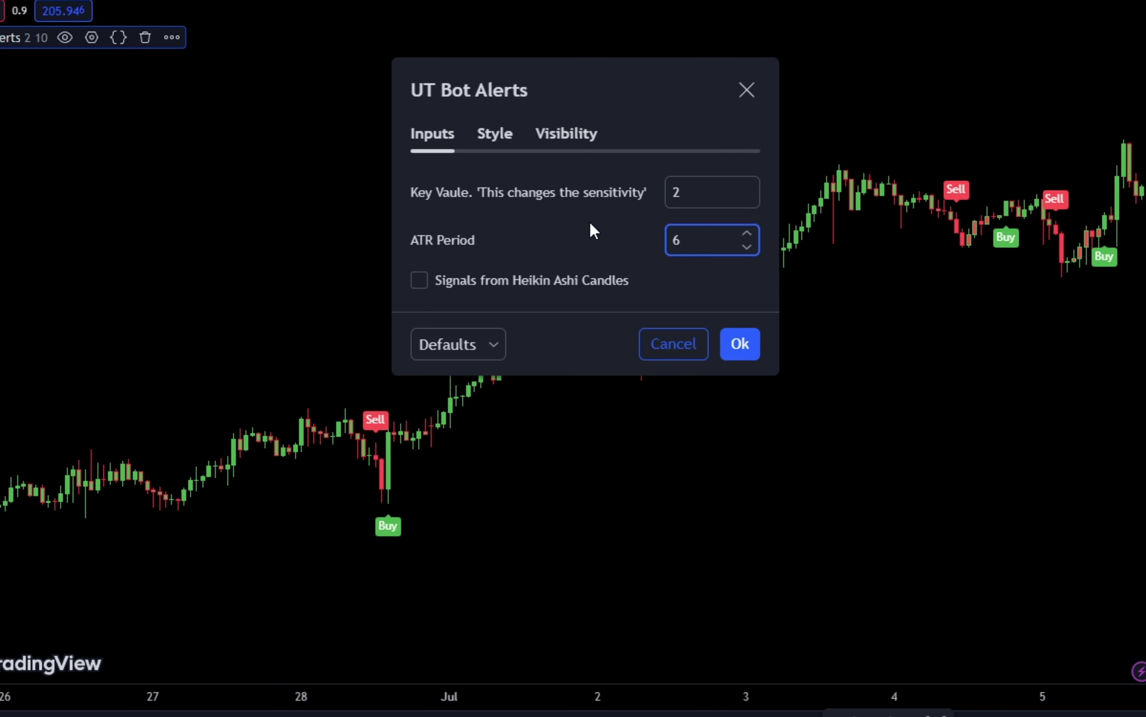
{"action": "left_click", "coordinate": [495, 137]}
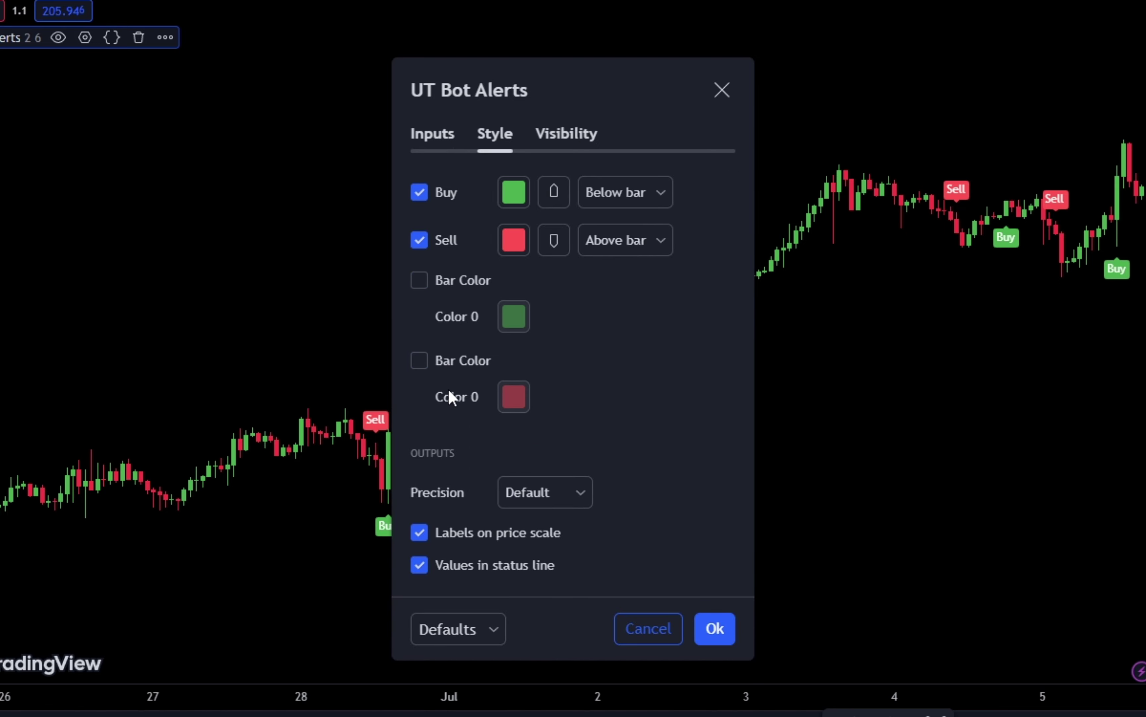
{"action": "left_click", "coordinate": [715, 629]}
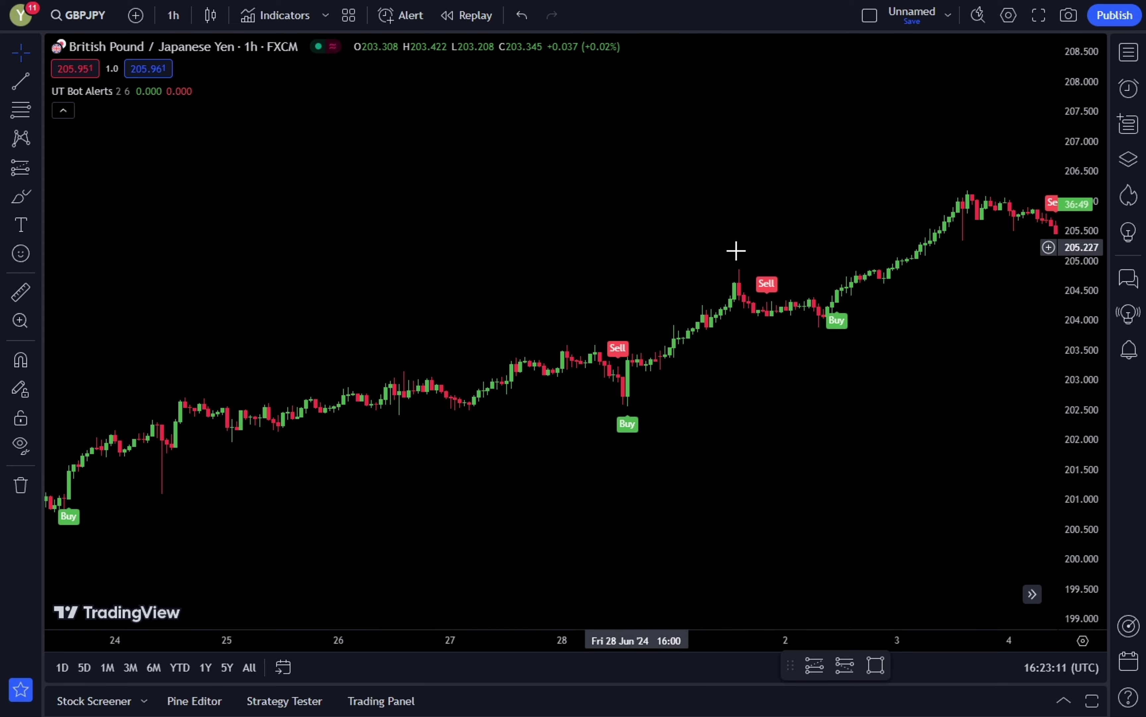
Step: Search indicators for 'STC' and add STC Indicator - A Better MACD [SHK] below the chart
{"action": "left_click", "coordinate": [266, 22]}
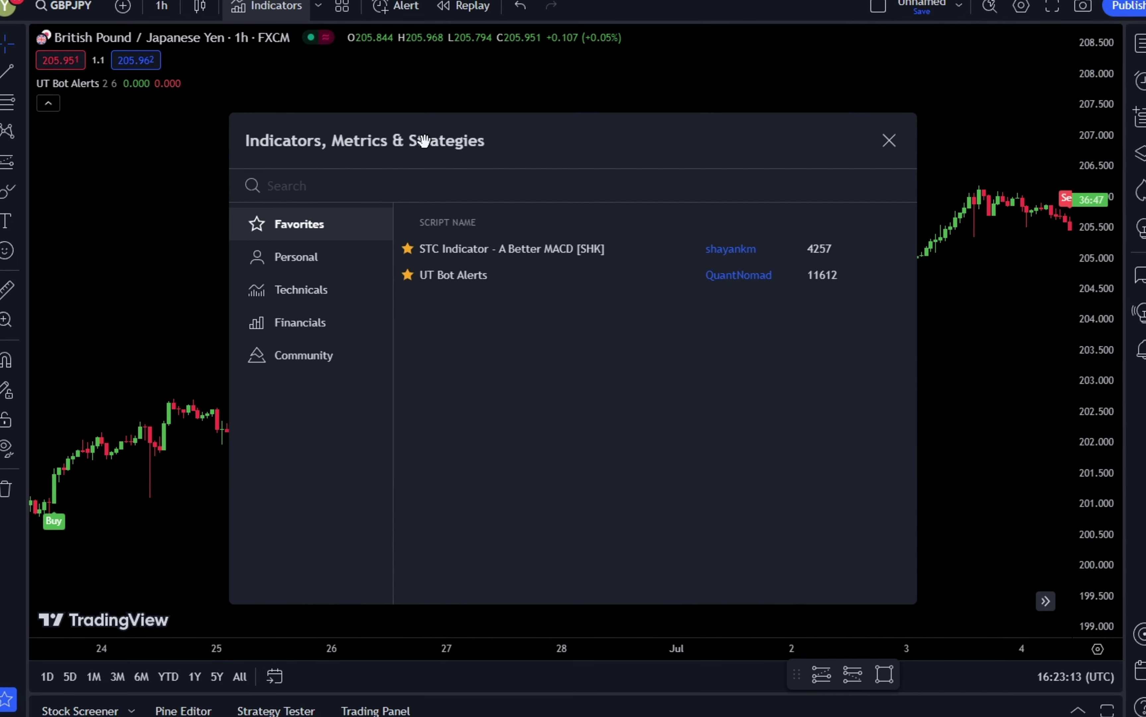
{"action": "type", "text": "STC"}
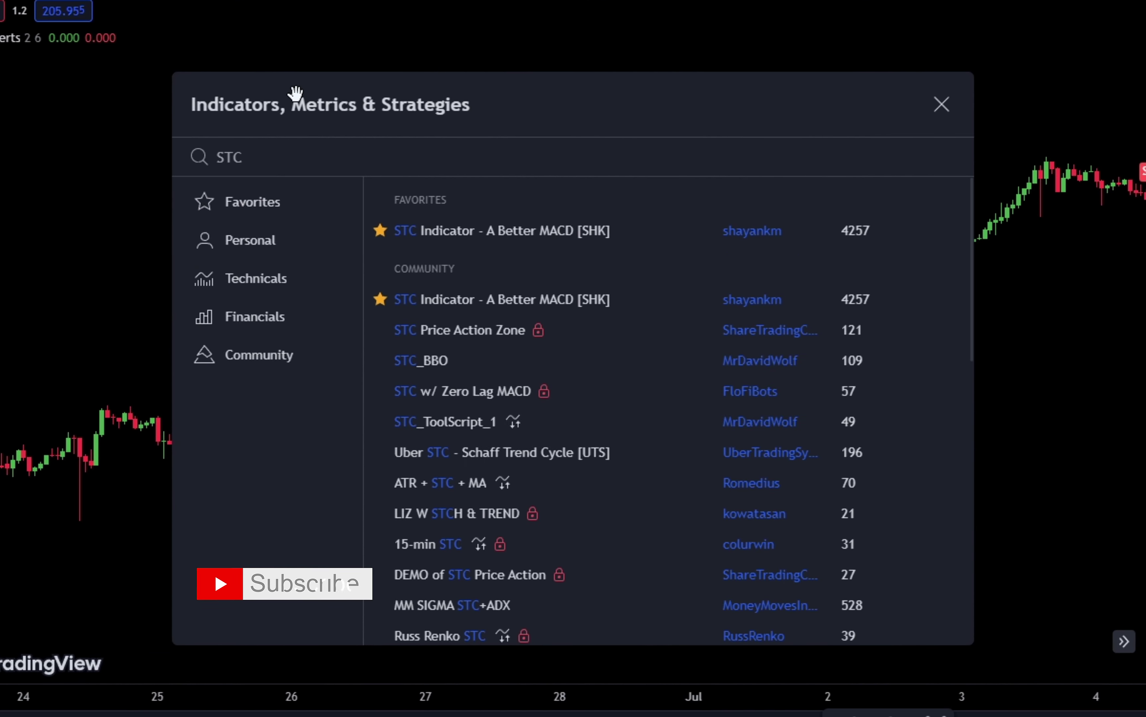
{"action": "left_click", "coordinate": [534, 223]}
{"action": "left_click", "coordinate": [941, 107]}
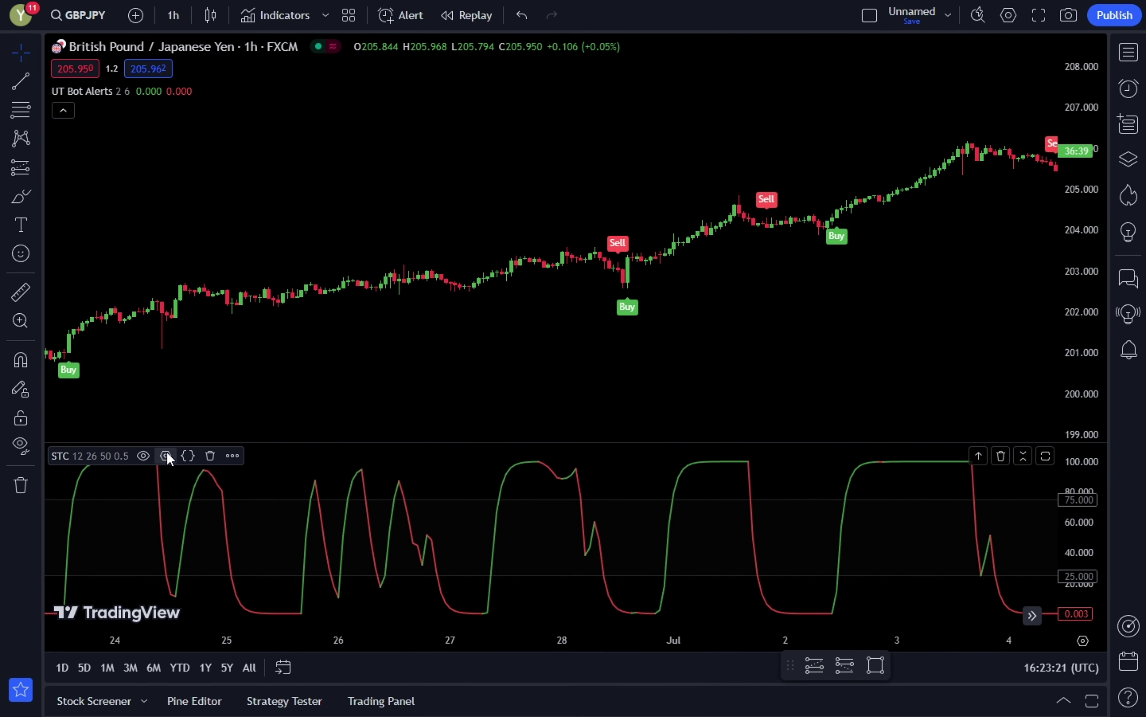
Step: Set the STC indicator's Length input to 80
{"action": "left_click", "coordinate": [166, 456]}
{"action": "left_click", "coordinate": [458, 180]}
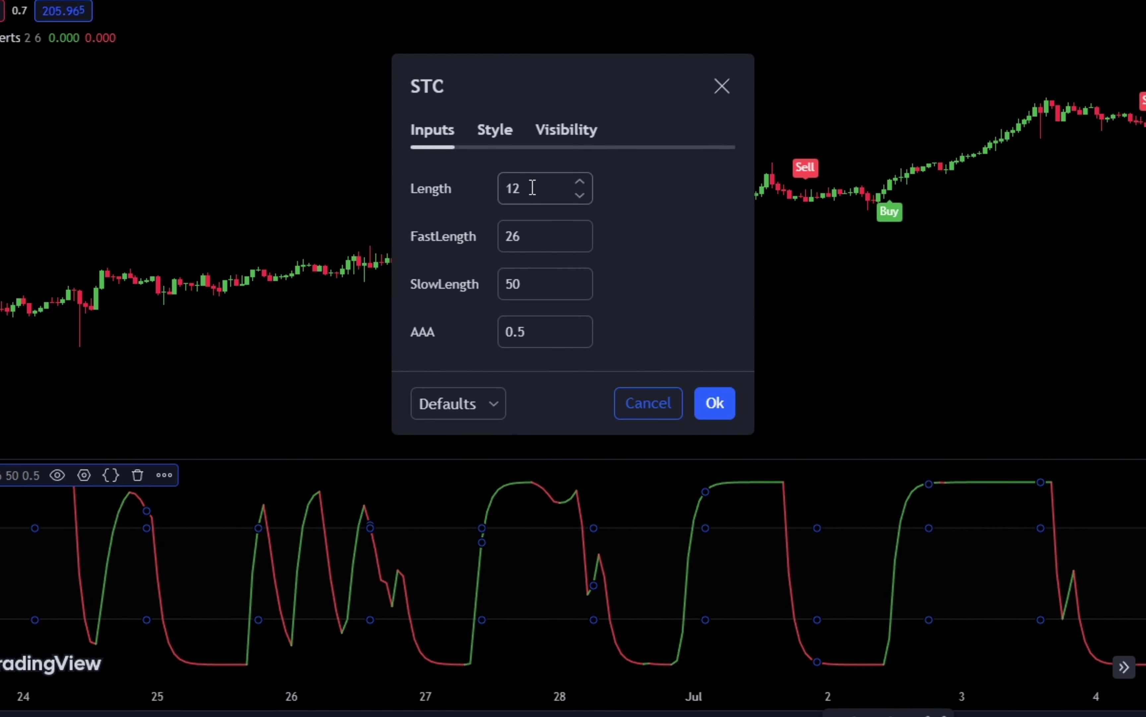
{"action": "double_click", "coordinate": [534, 187]}
{"action": "type", "text": "80"}
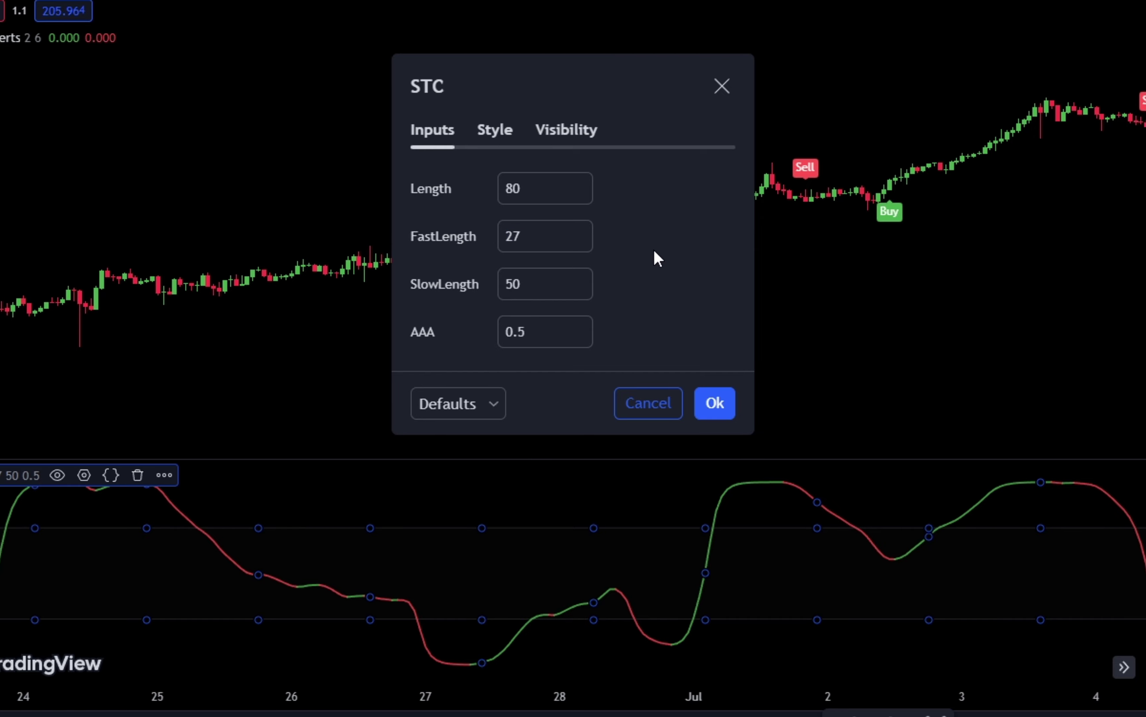
Step: Make the two STC Plot lines fully opaque white and yellow, and apply the settings
{"action": "left_click", "coordinate": [493, 131]}
{"action": "left_click", "coordinate": [588, 318]}
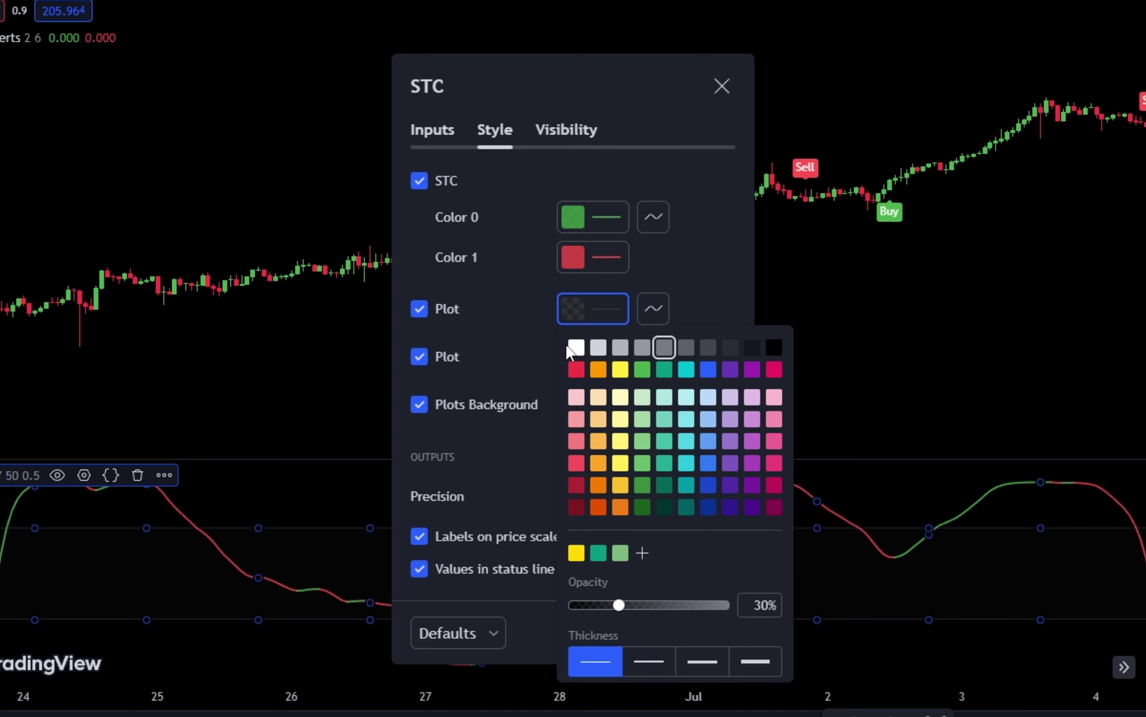
{"action": "left_click_drag", "start_coordinate": [709, 605], "coordinate": [732, 605]}
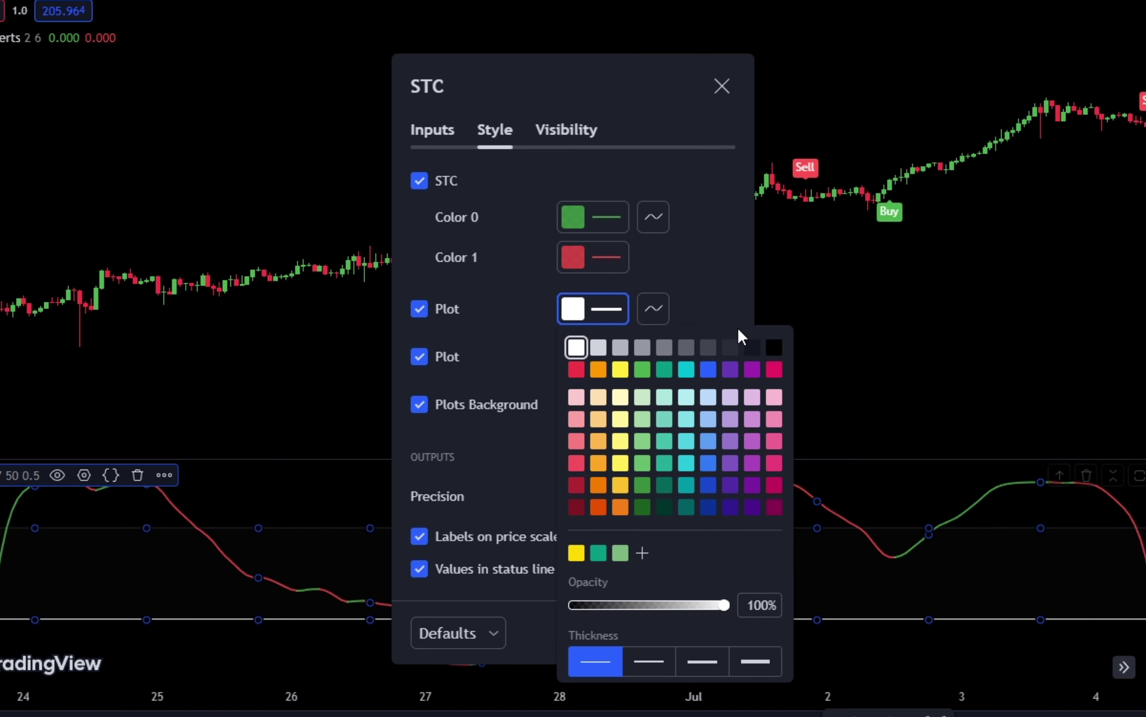
{"action": "left_click", "coordinate": [684, 340]}
{"action": "left_click", "coordinate": [593, 356]}
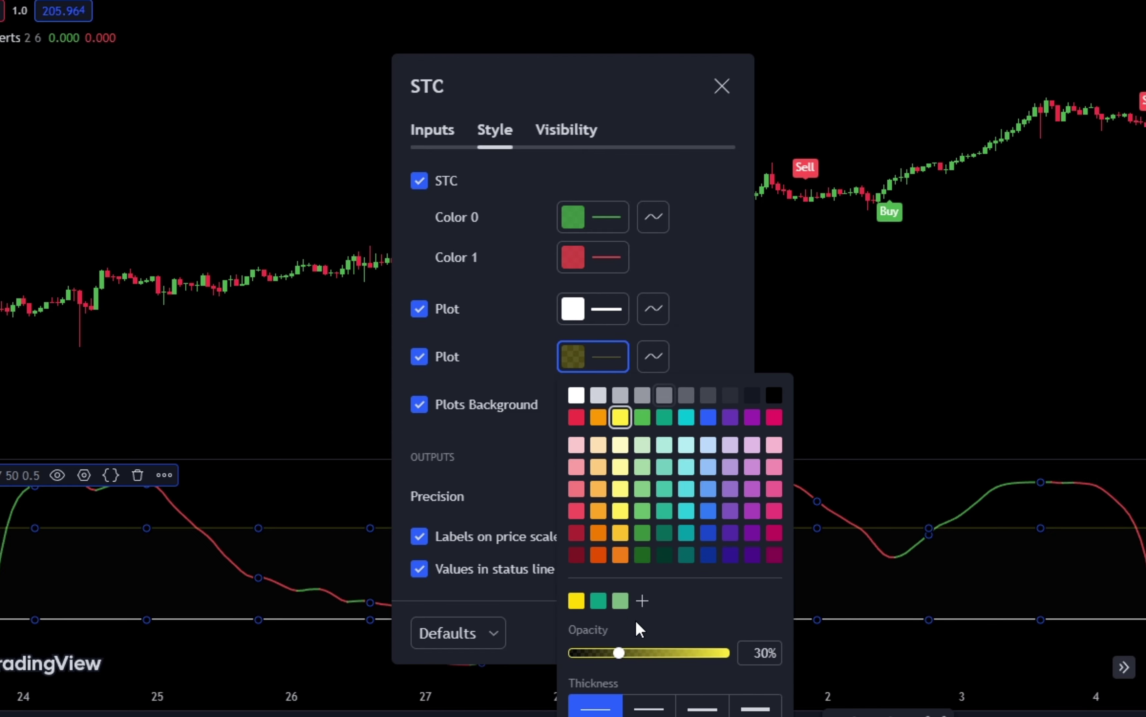
{"action": "left_click_drag", "start_coordinate": [621, 655], "coordinate": [728, 653]}
{"action": "left_click", "coordinate": [716, 310]}
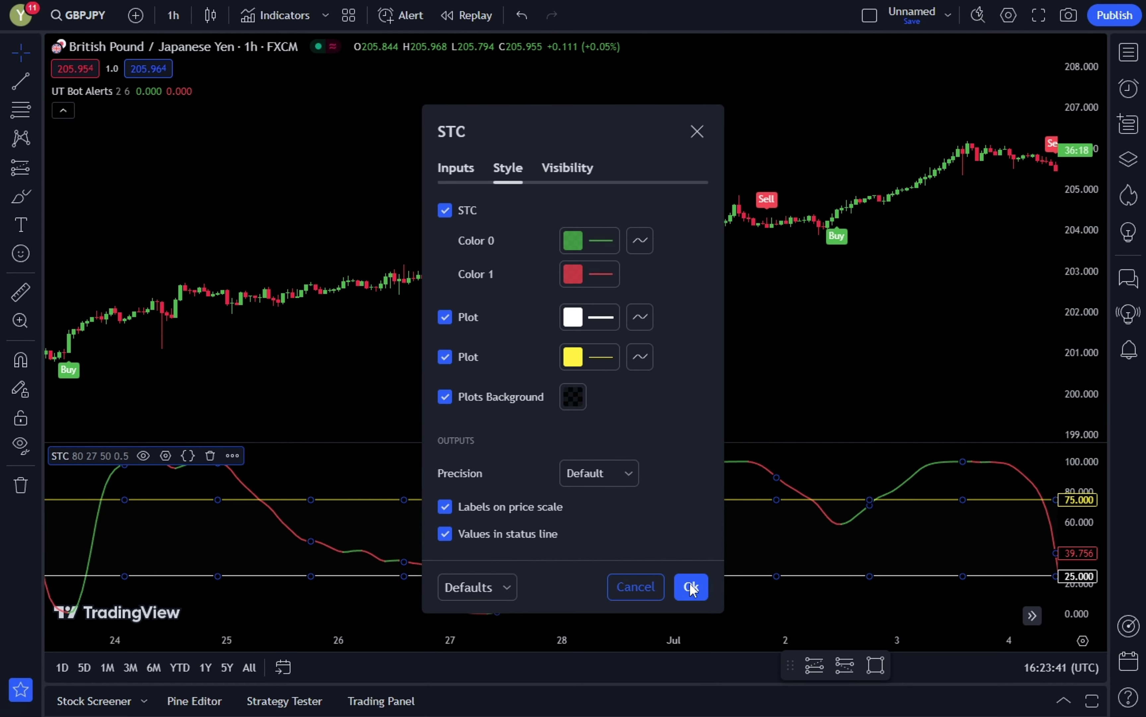
{"action": "left_click", "coordinate": [692, 587]}
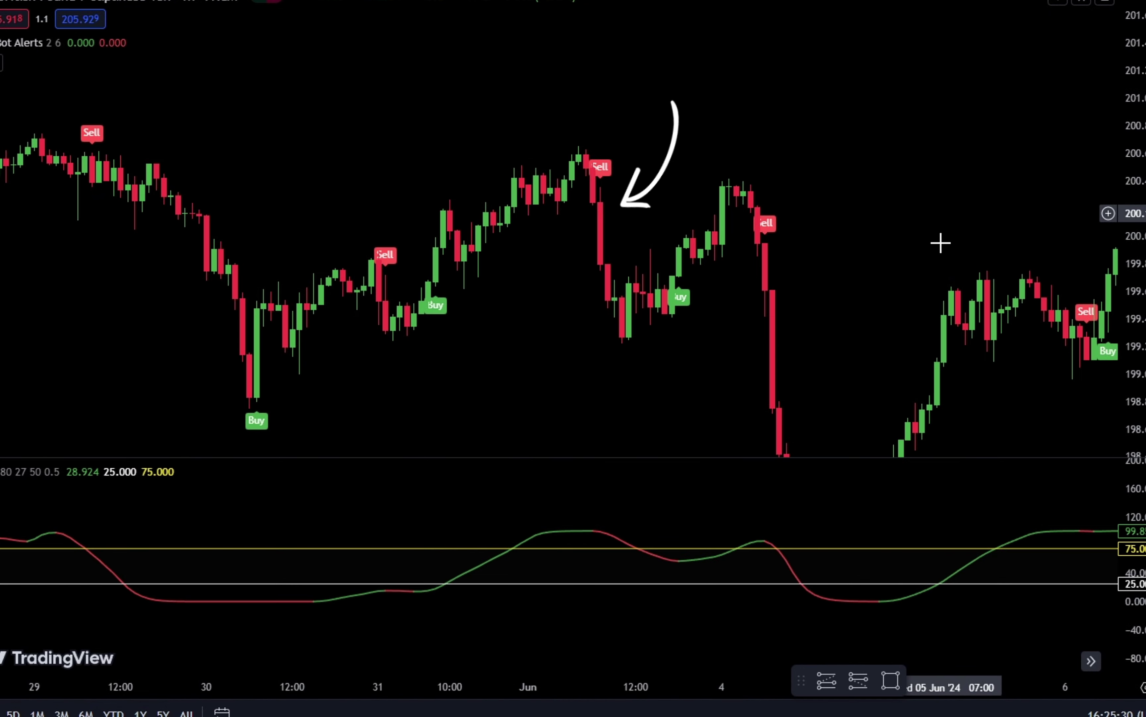
Step: Place a short position at the 3 Jun Sell signal with a higher stop, a target at the later low, and a wider duration
{"action": "left_click", "coordinate": [609, 300]}
{"action": "left_click_drag", "start_coordinate": [609, 203], "coordinate": [609, 160]}
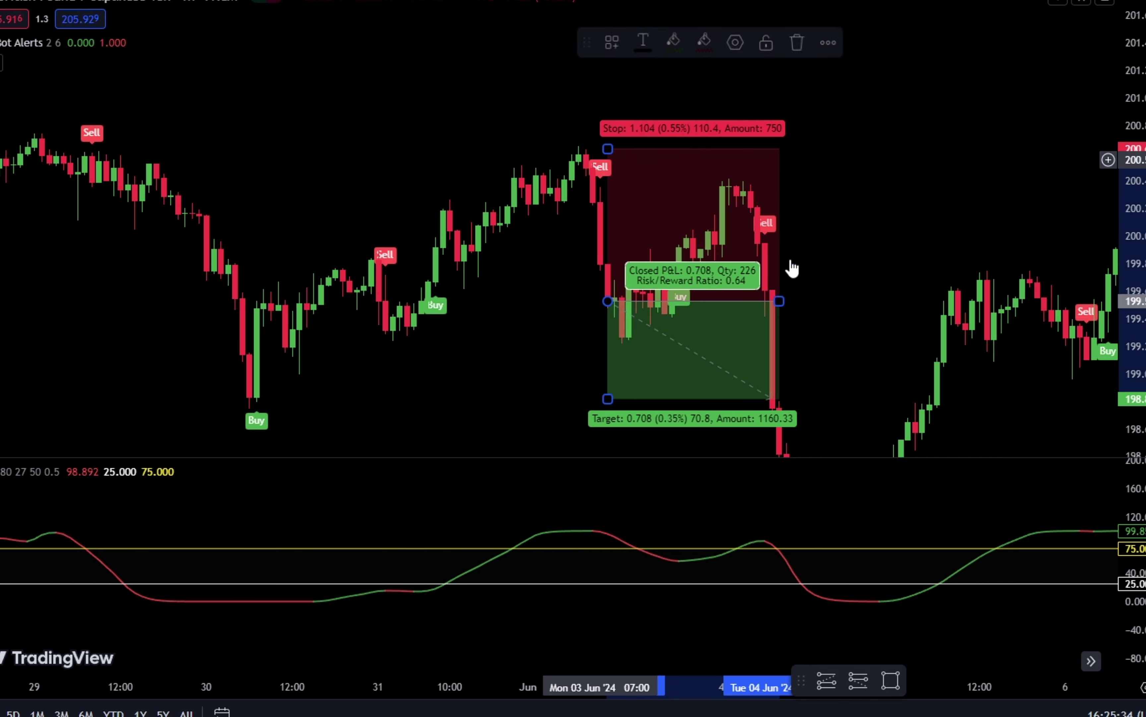
{"action": "left_click", "coordinate": [862, 195]}
{"action": "left_click", "coordinate": [609, 309]}
{"action": "left_click_drag", "start_coordinate": [608, 309], "coordinate": [602, 431]}
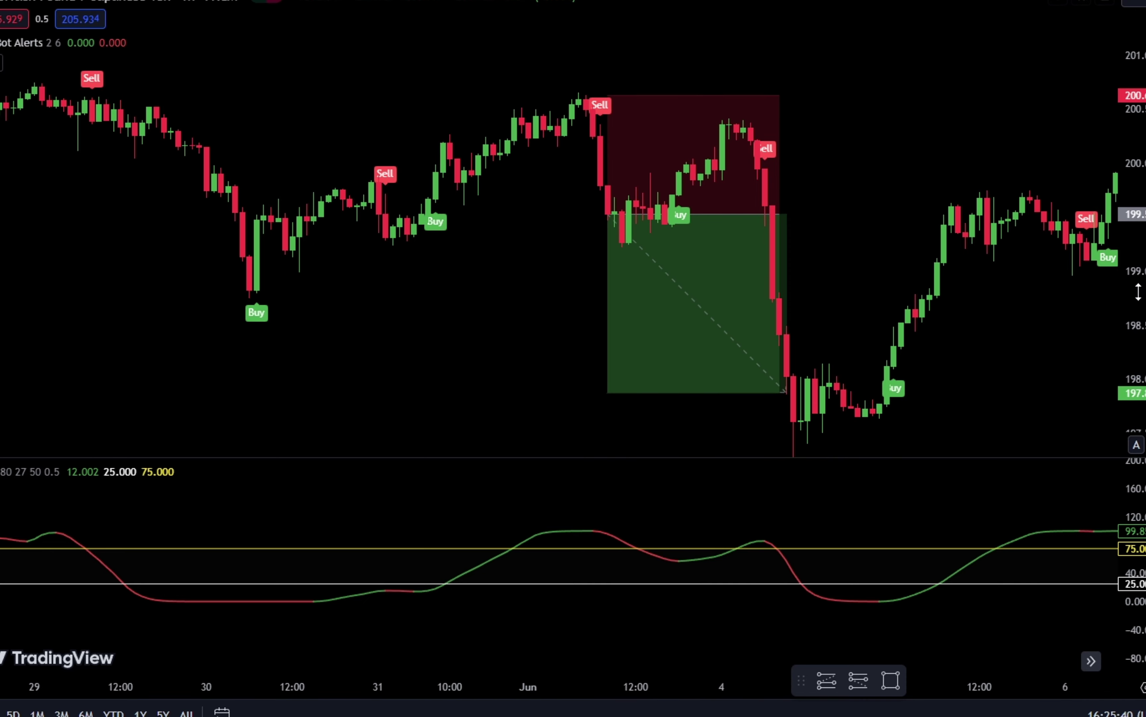
{"action": "mouse_move", "coordinate": [1034, 333]}
{"action": "left_mouse_down"}
{"action": "mouse_move", "coordinate": [948, 334]}
{"action": "mouse_move", "coordinate": [953, 342]}
{"action": "left_mouse_up"}
{"action": "left_click_drag", "start_coordinate": [682, 229], "coordinate": [692, 228]}
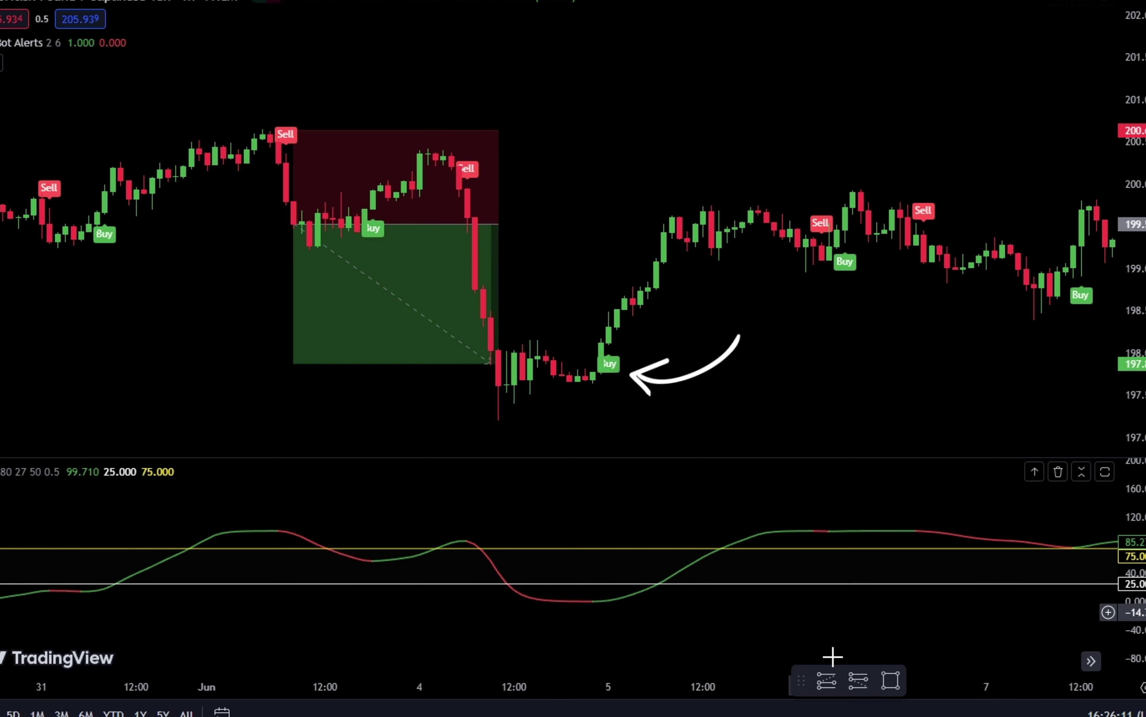
Step: Place a long position at the 5 Jun Buy signal with its target near 199.3, extended right
{"action": "left_click", "coordinate": [609, 328]}
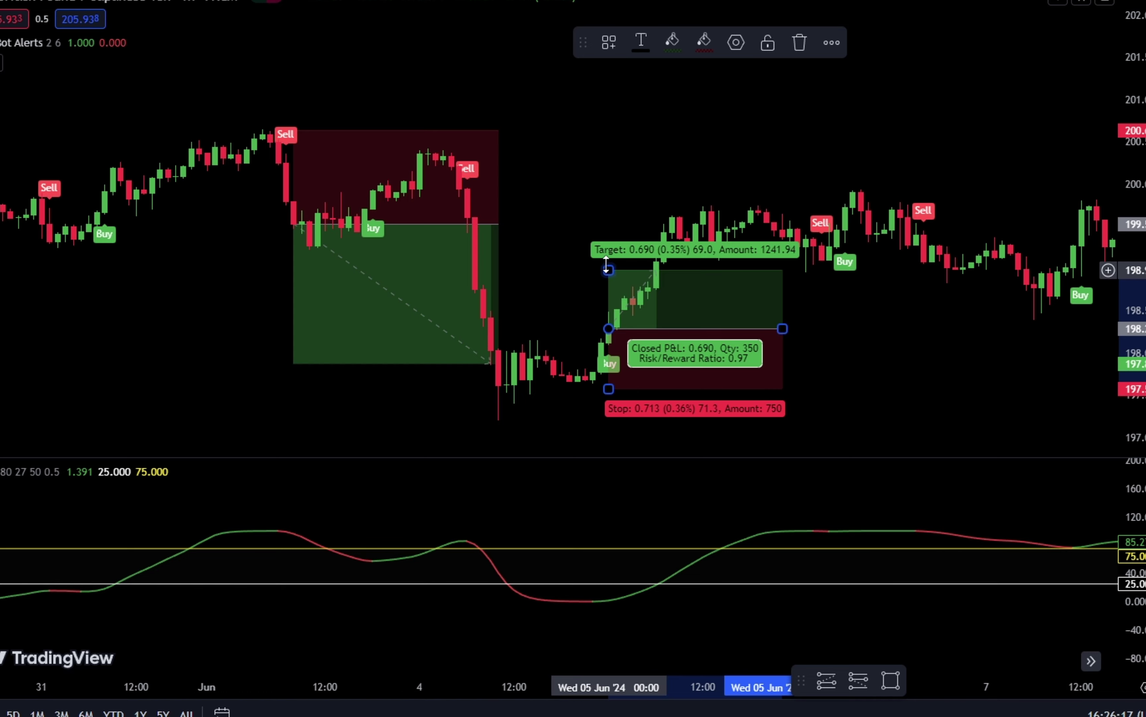
{"action": "left_click_drag", "start_coordinate": [606, 267], "coordinate": [603, 240]}
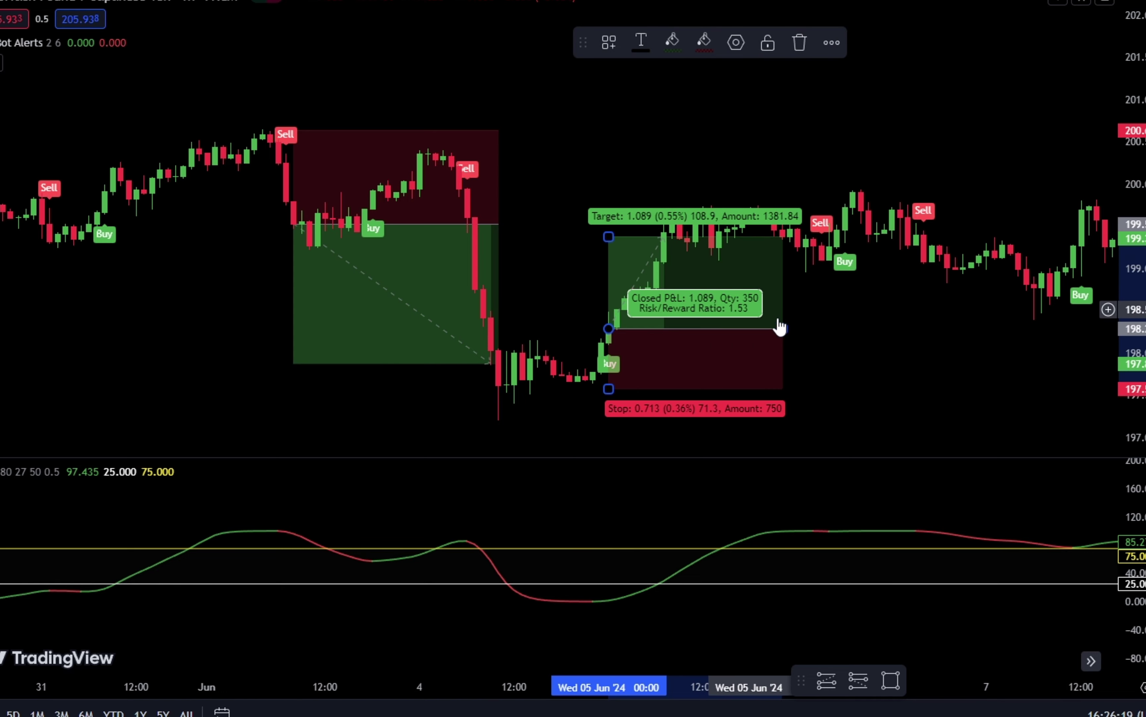
{"action": "left_click_drag", "start_coordinate": [782, 328], "coordinate": [860, 328]}
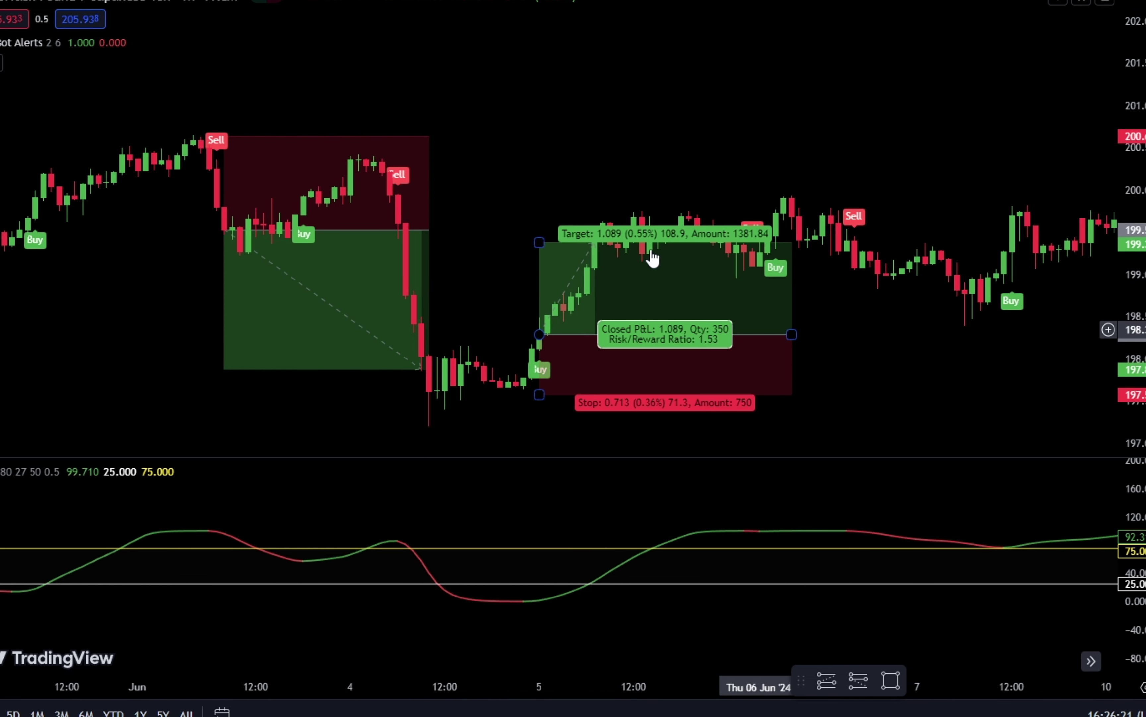